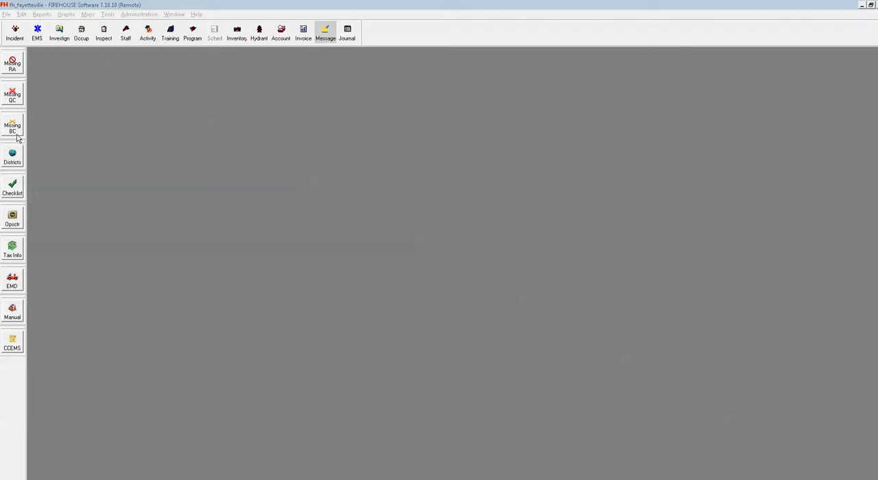
# Step: Run the FFD Incident Reports Missing BC query for alarm dates between 10/1/2017 and 10/7/2017
pyautogui.click(17, 136)
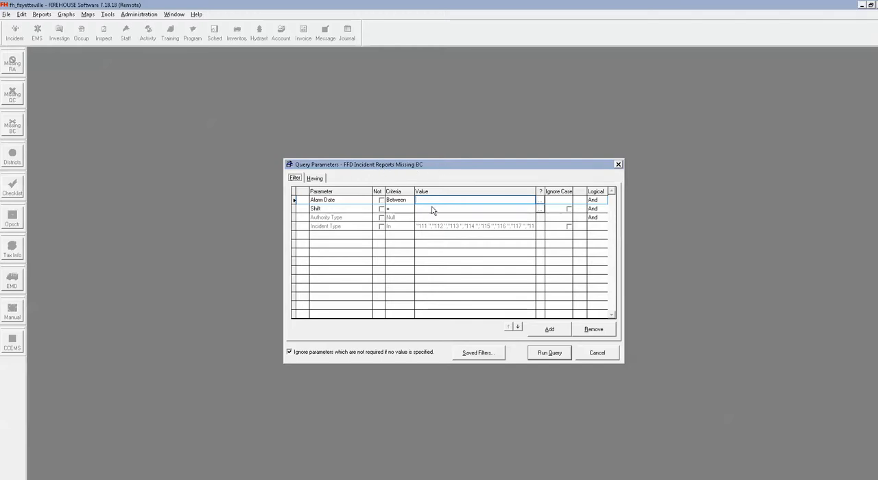
pyautogui.click(539, 200)
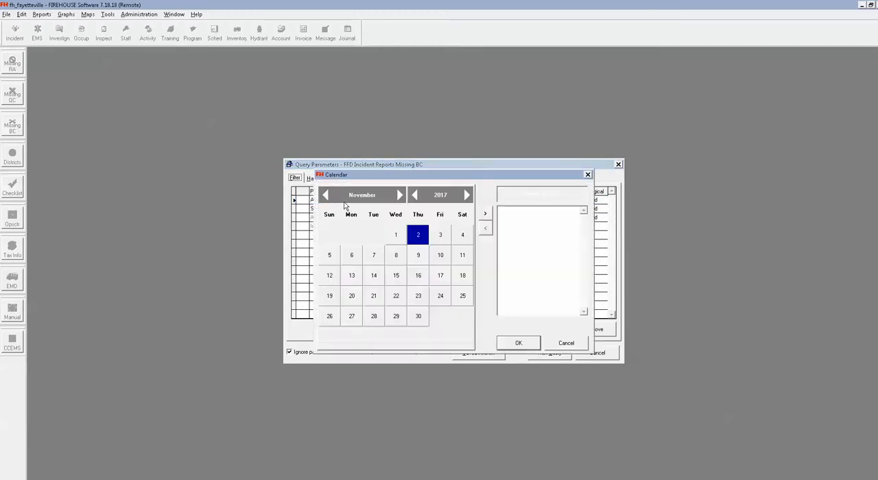
pyautogui.click(327, 195)
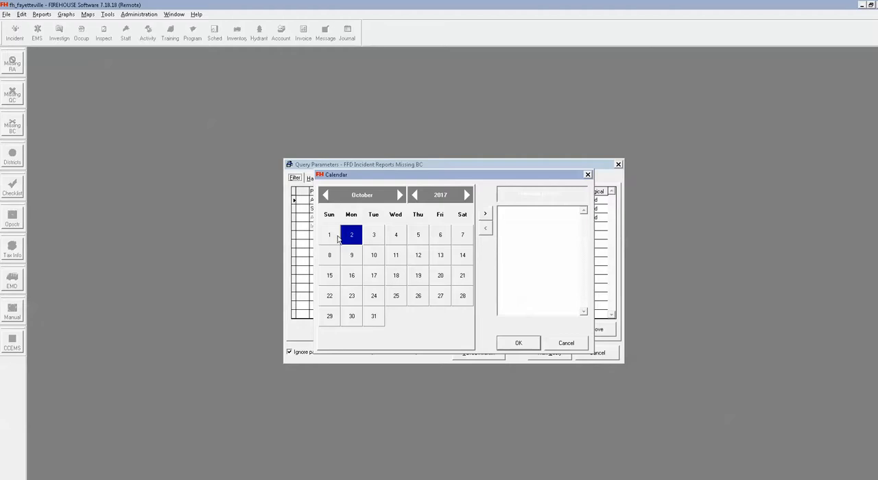
pyautogui.click(336, 238)
pyautogui.click(336, 238)
pyautogui.click(459, 238)
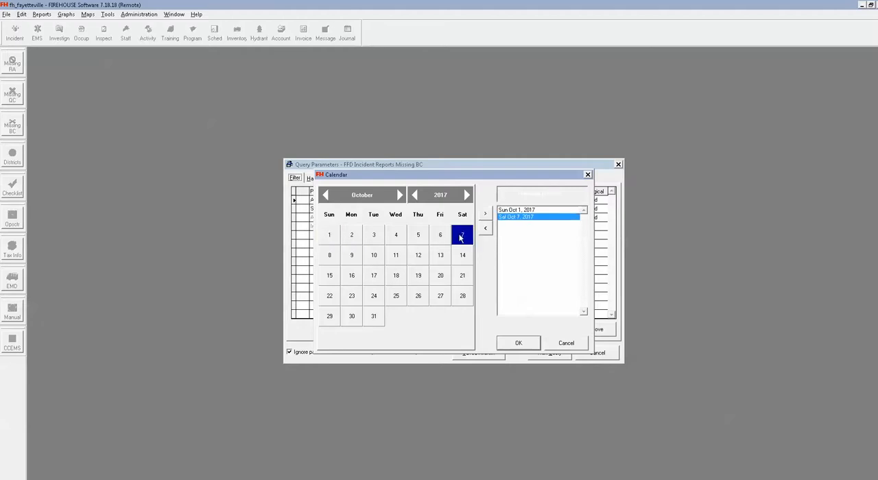
pyautogui.click(511, 344)
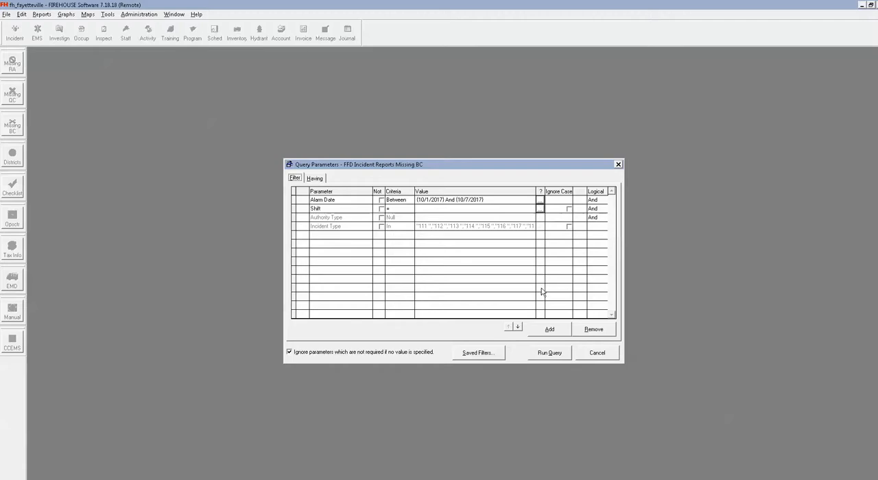
pyautogui.click(549, 354)
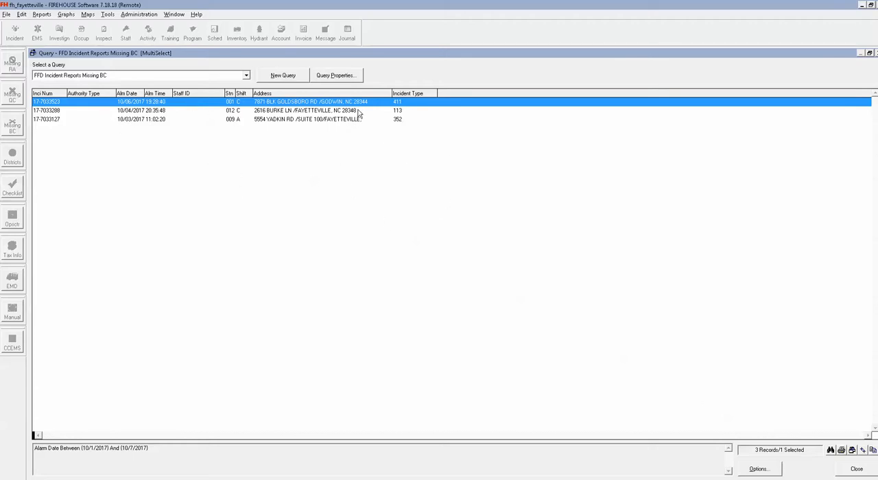
# Step: Set the Missing BC query's output to another file type, Spreadsheet (Excel Compatible)
pyautogui.click(841, 449)
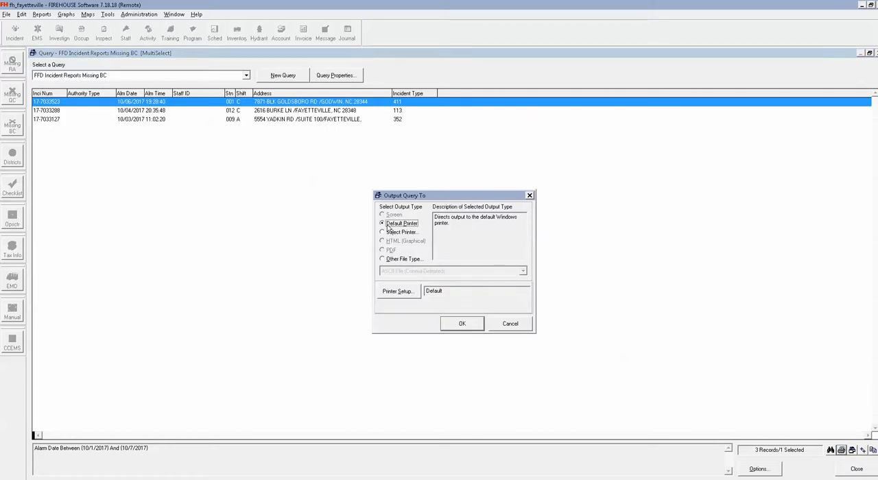
pyautogui.click(388, 259)
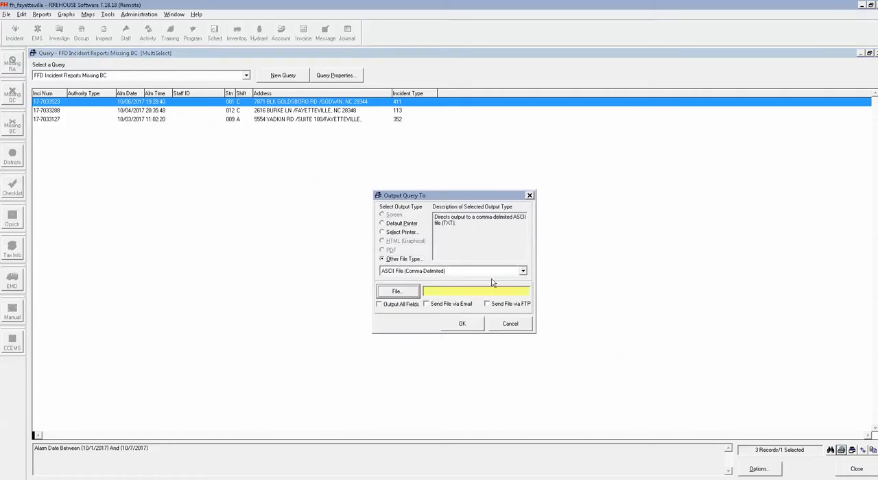
pyautogui.click(520, 271)
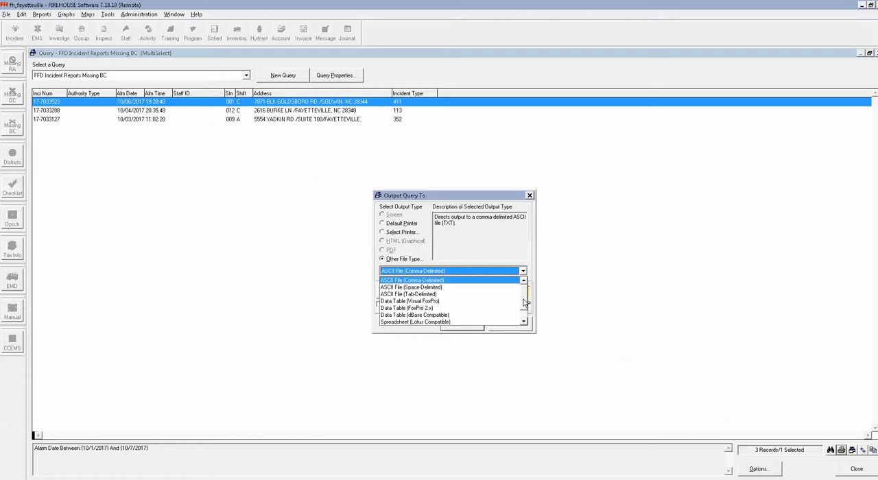
pyautogui.scroll(-1, 525, 302)
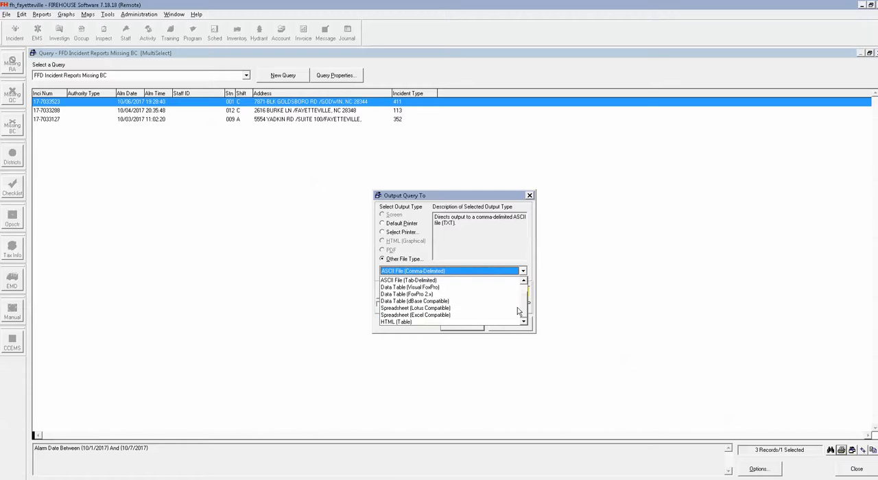
pyautogui.click(463, 315)
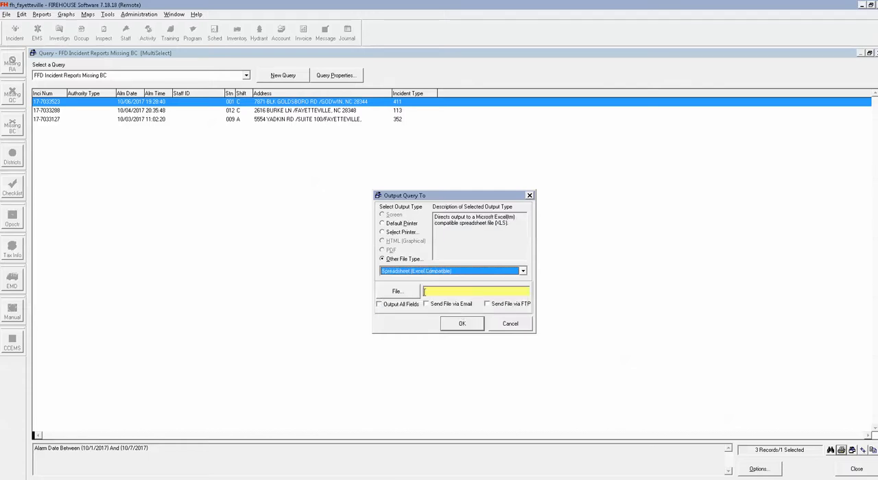
# Step: Choose the user's own Desktop folder on drive M: Client C as the spreadsheet's save location
pyautogui.click(404, 293)
pyautogui.click(404, 293)
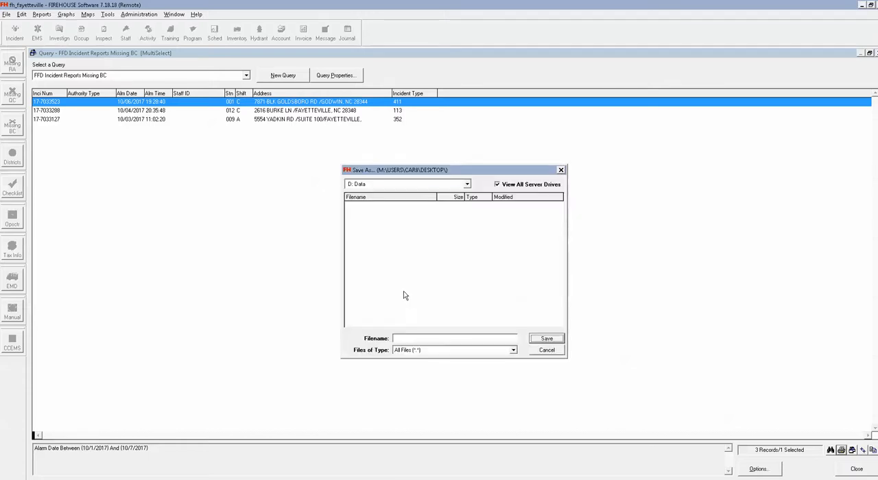
pyautogui.click(466, 183)
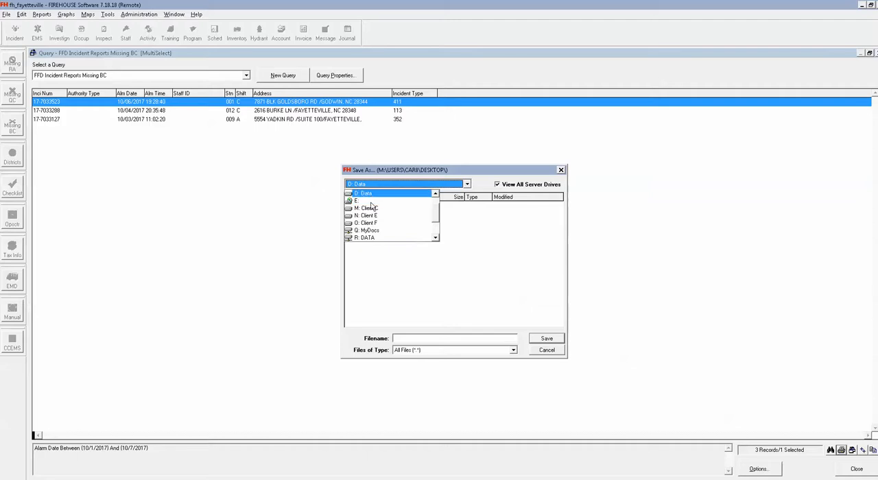
pyautogui.click(377, 209)
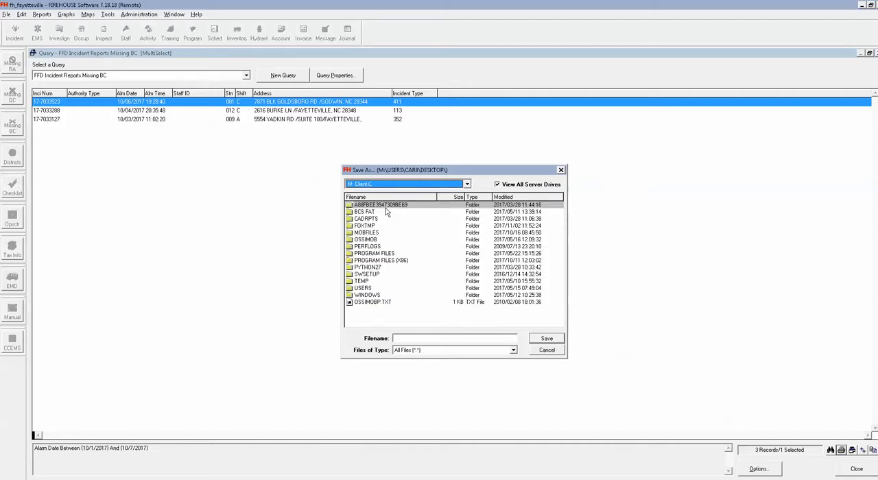
pyautogui.click(363, 288)
pyautogui.doubleClick(369, 291)
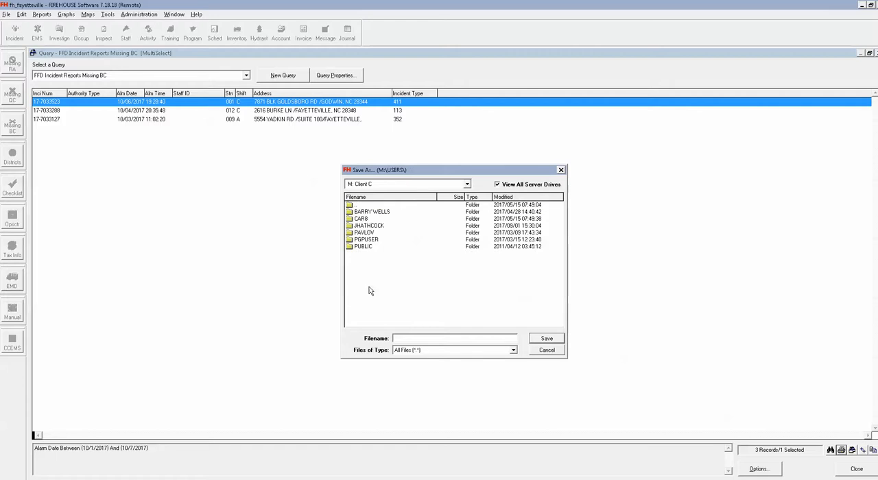
pyautogui.doubleClick(373, 226)
pyautogui.click(375, 227)
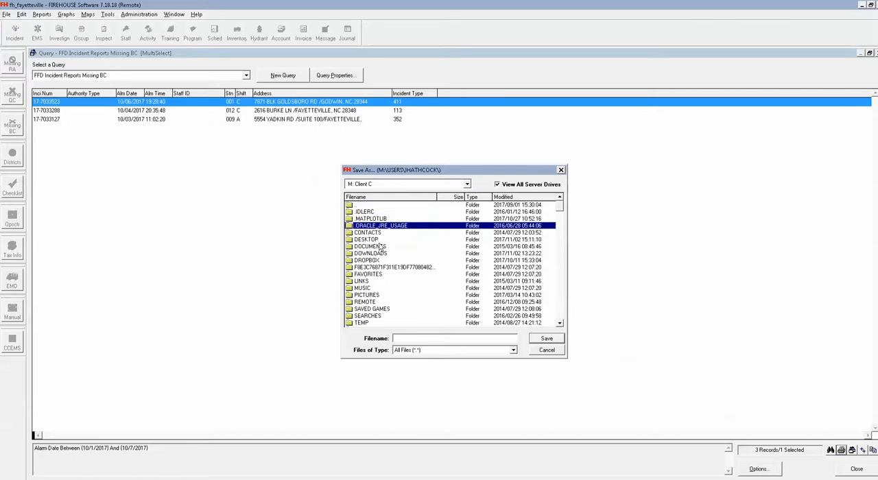
pyautogui.doubleClick(369, 240)
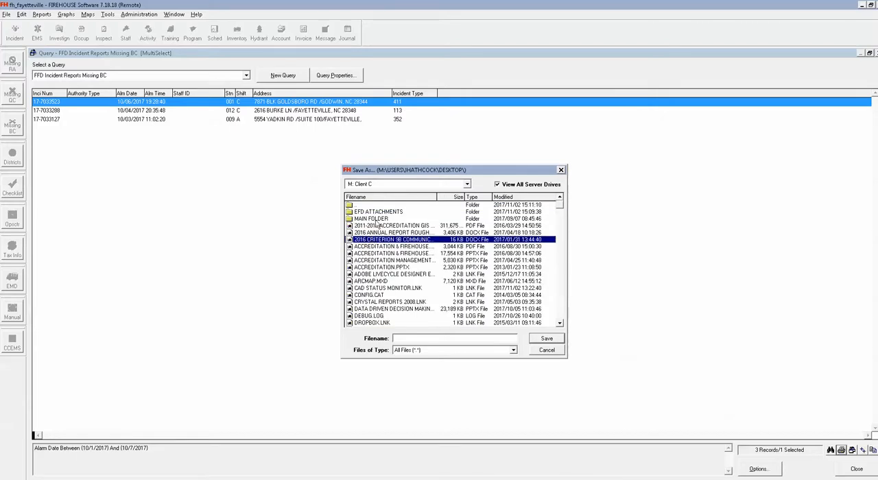
pyautogui.click(413, 337)
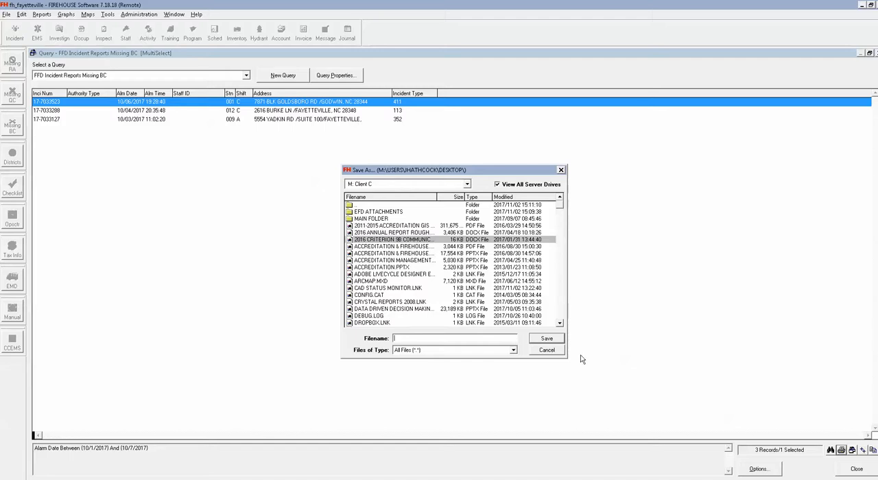
# Step: Cancel the spreadsheet export and close the Missing BC query results
pyautogui.click(561, 170)
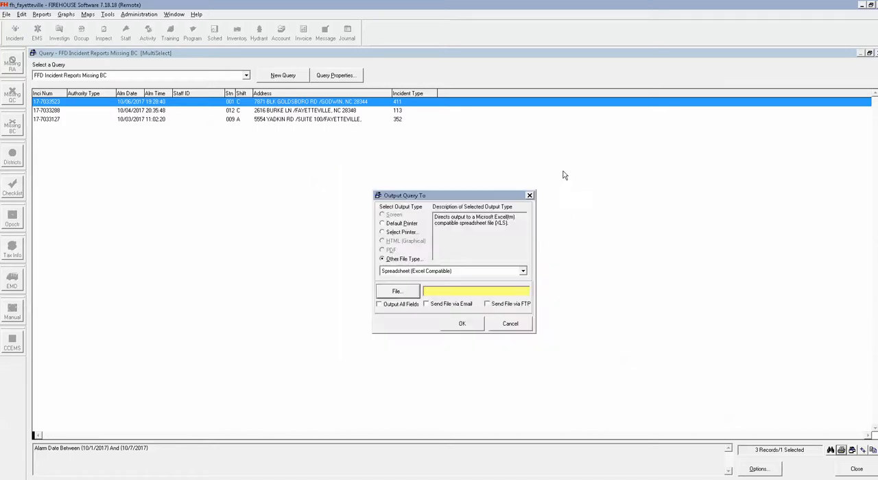
pyautogui.click(528, 329)
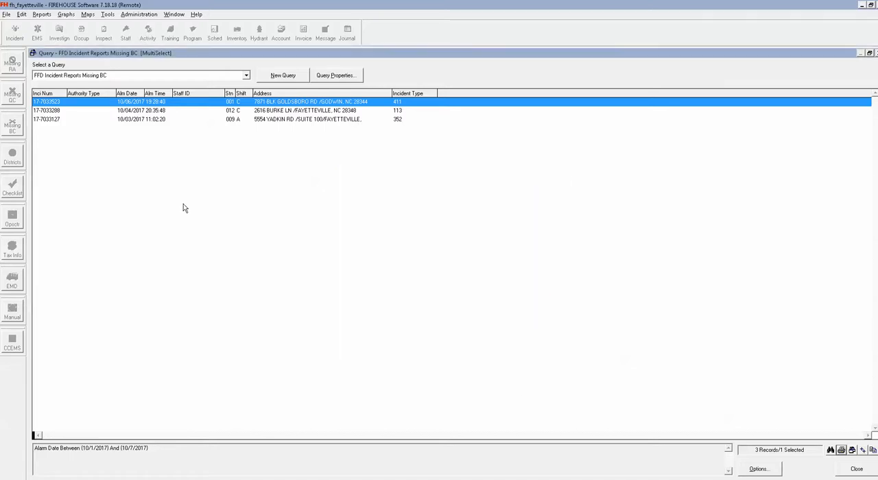
pyautogui.click(858, 468)
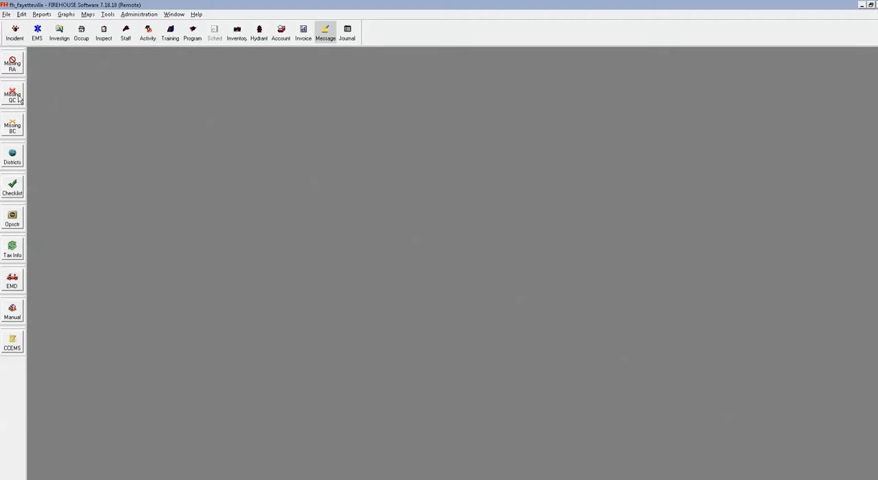
# Step: Run the FFD Incident Reports Missing QC query for alarm dates between 10/1/2017 and 10/31/2017, and close its results
pyautogui.click(17, 97)
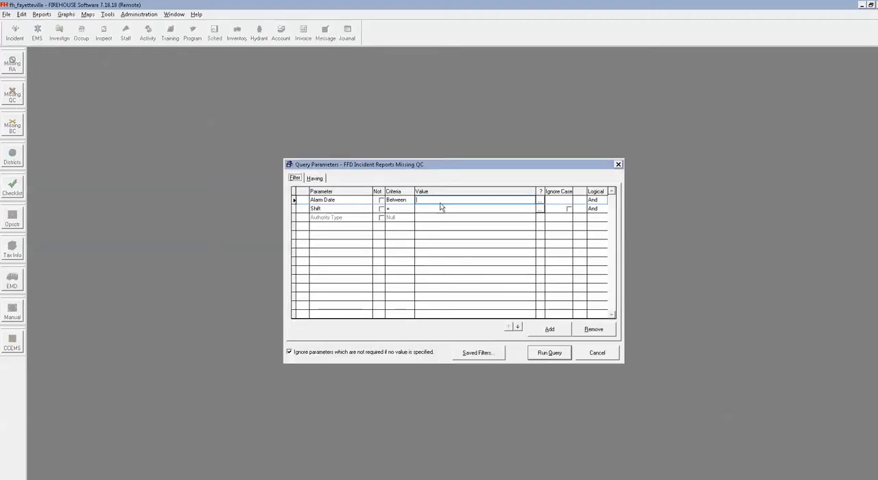
pyautogui.click(539, 201)
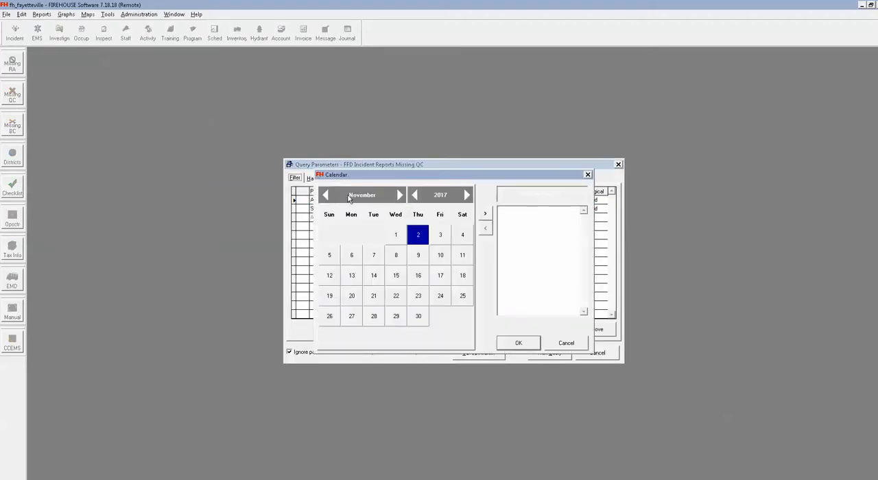
pyautogui.click(327, 195)
pyautogui.doubleClick(329, 235)
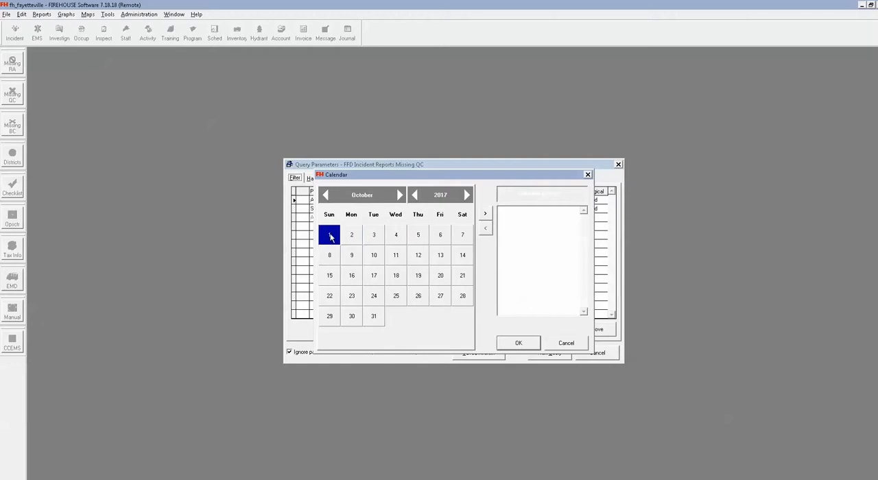
pyautogui.click(373, 317)
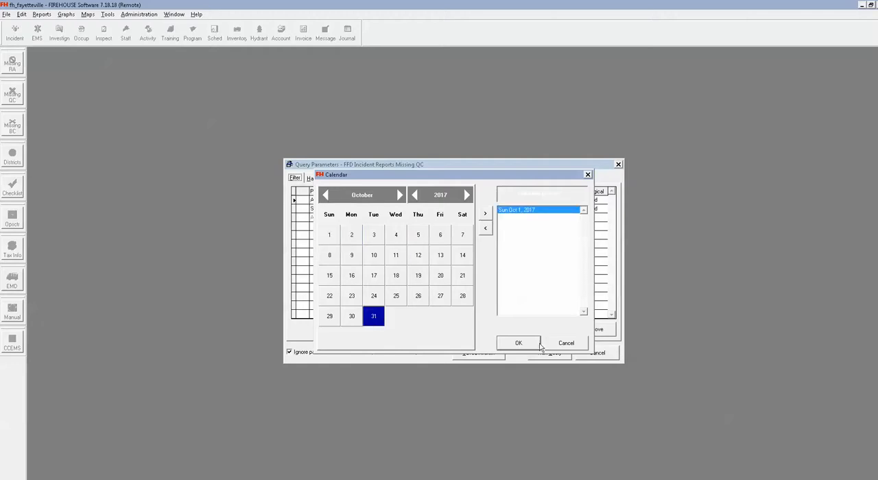
pyautogui.doubleClick(381, 320)
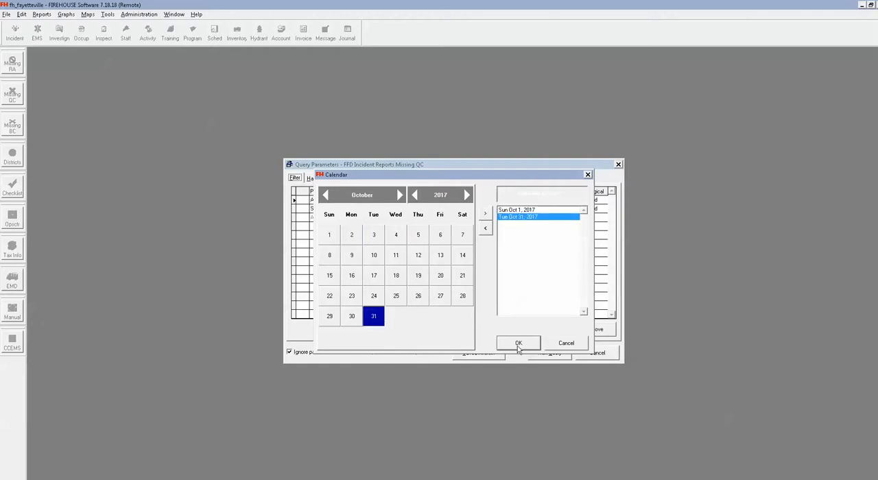
pyautogui.click(519, 344)
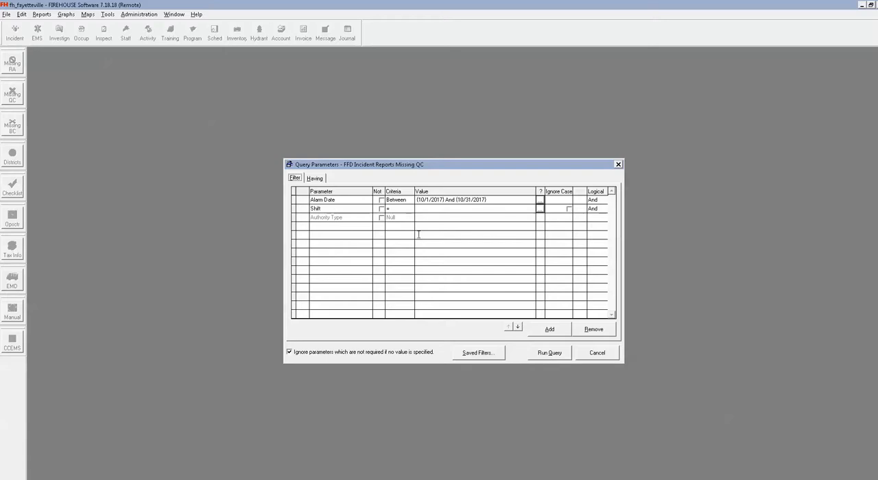
pyautogui.click(546, 355)
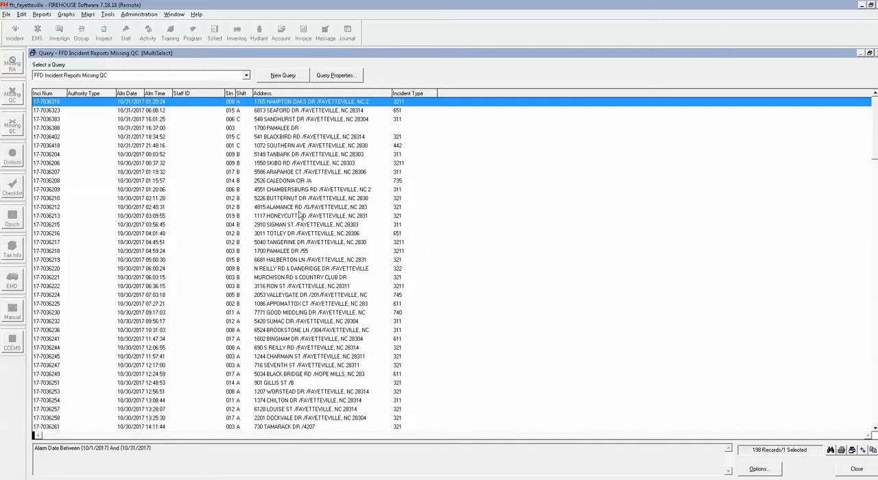
pyautogui.click(855, 469)
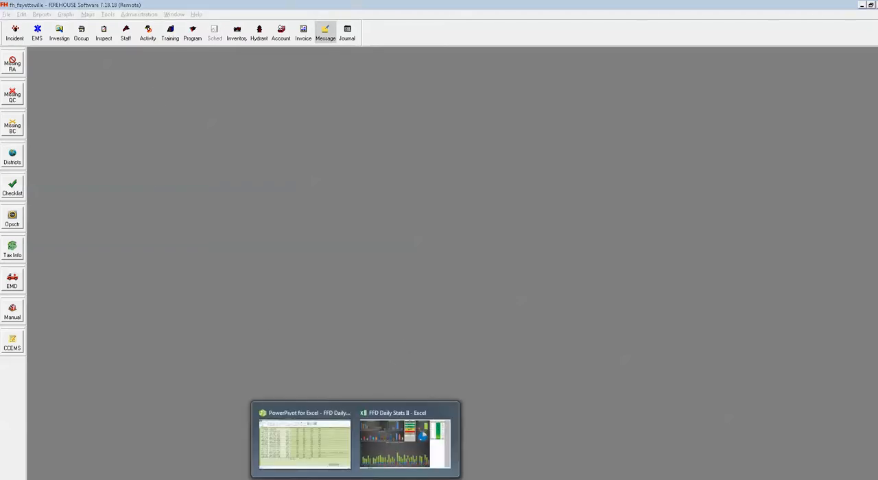
# Step: Switch to the FFD Daily Stats workbook in Excel and examine the tallest bar's travel and turnout segments in the Response Data by Incident chart
pyautogui.click(388, 440)
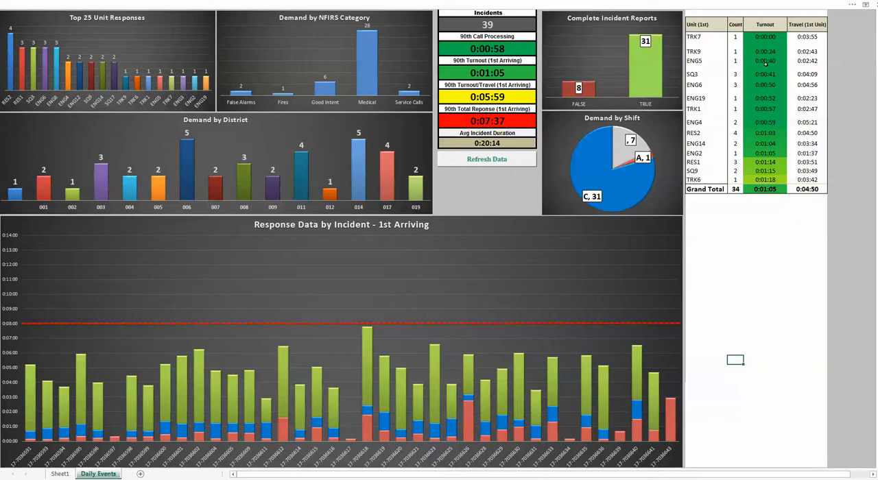
pyautogui.moveTo(767, 40)
pyautogui.moveTo(365, 339)
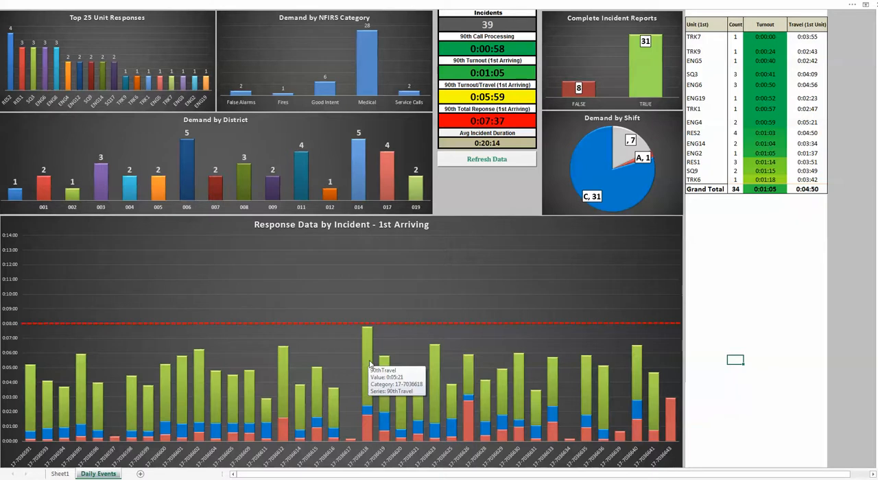
pyautogui.moveTo(369, 412)
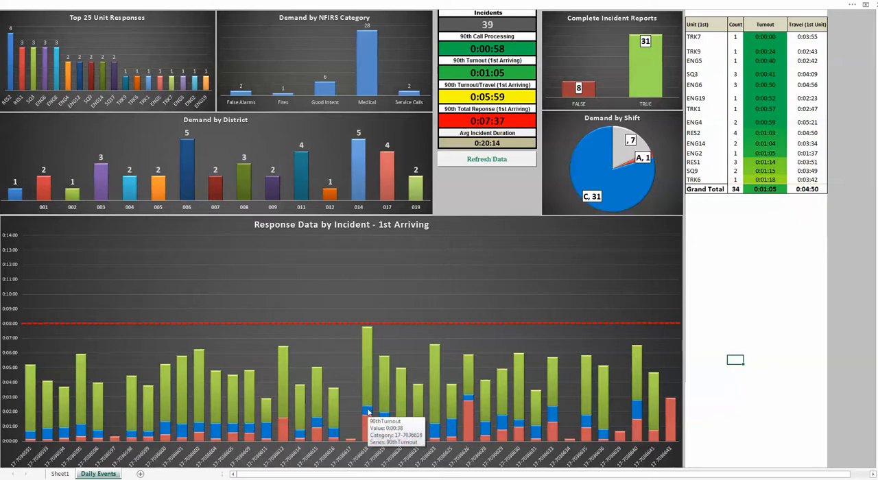
pyautogui.moveTo(369, 431)
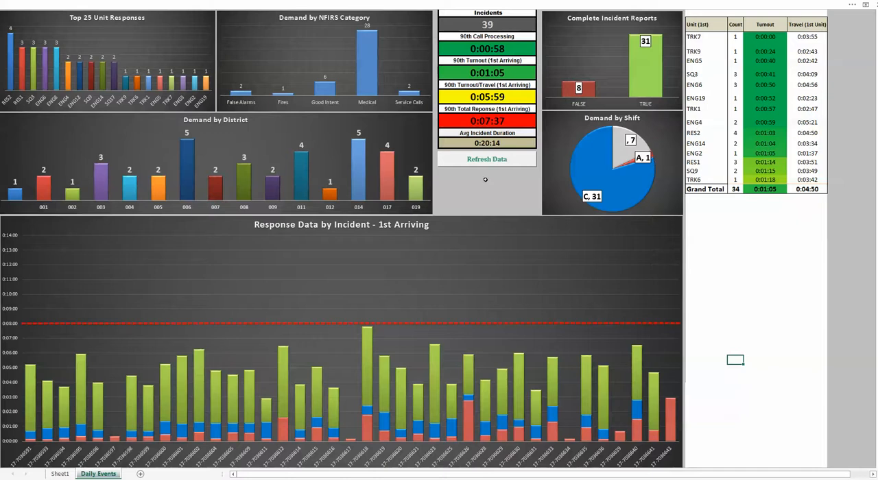
# Step: View the October 12, 2017 dashboard image in Windows Photo Viewer for comparison and return to the Excel dashboard
pyautogui.moveTo(431, 1); pyautogui.dragTo(424, 5)
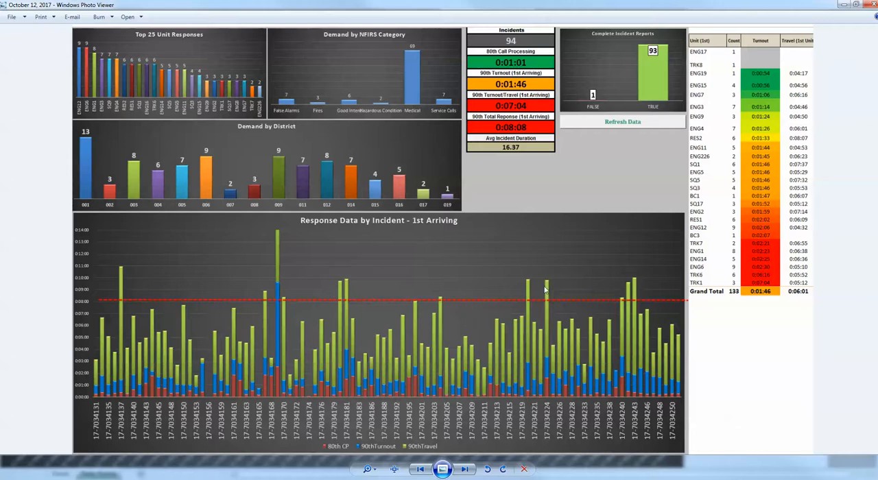
pyautogui.click(846, 6)
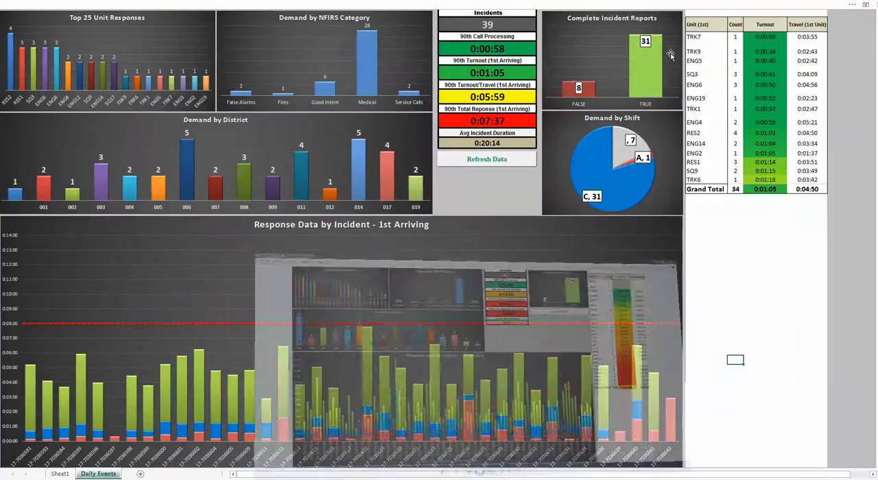